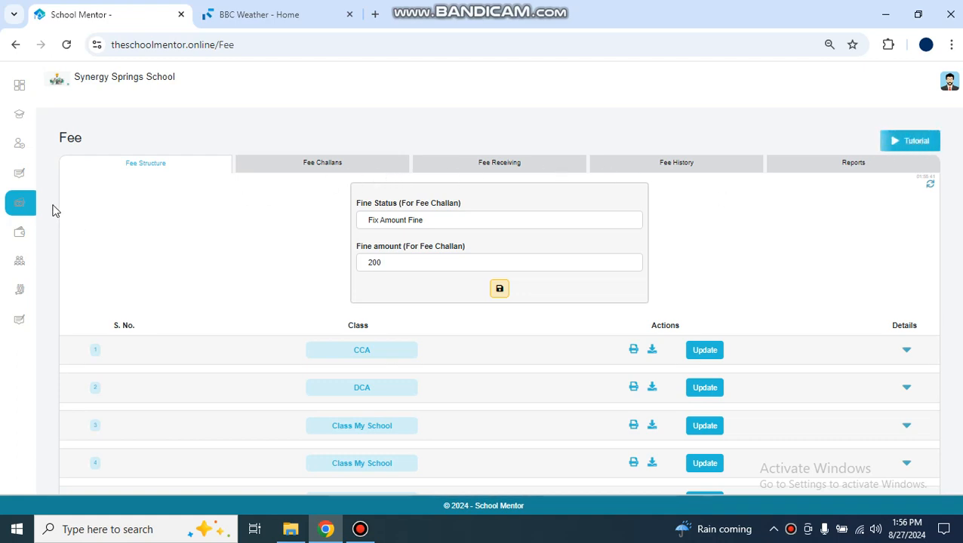
Step: Look through the fee challans, receiving, history and reports sections, and return to the fee structure
mouse_move(23, 204)
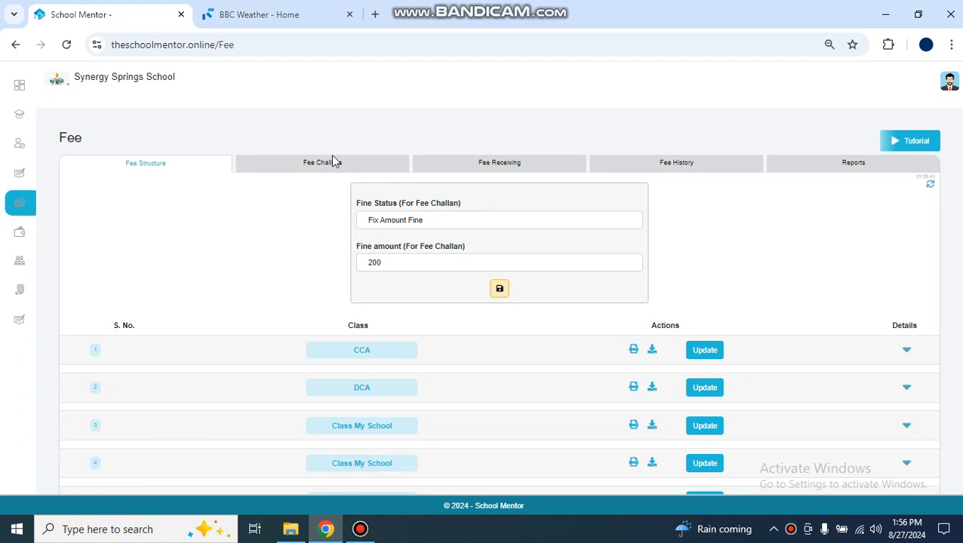
left_click(298, 173)
left_click(461, 166)
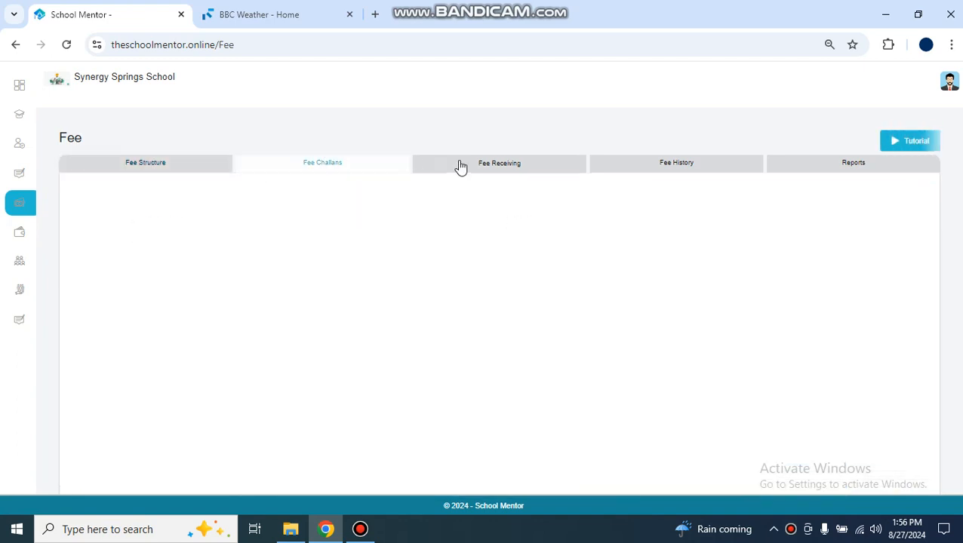
left_click(673, 163)
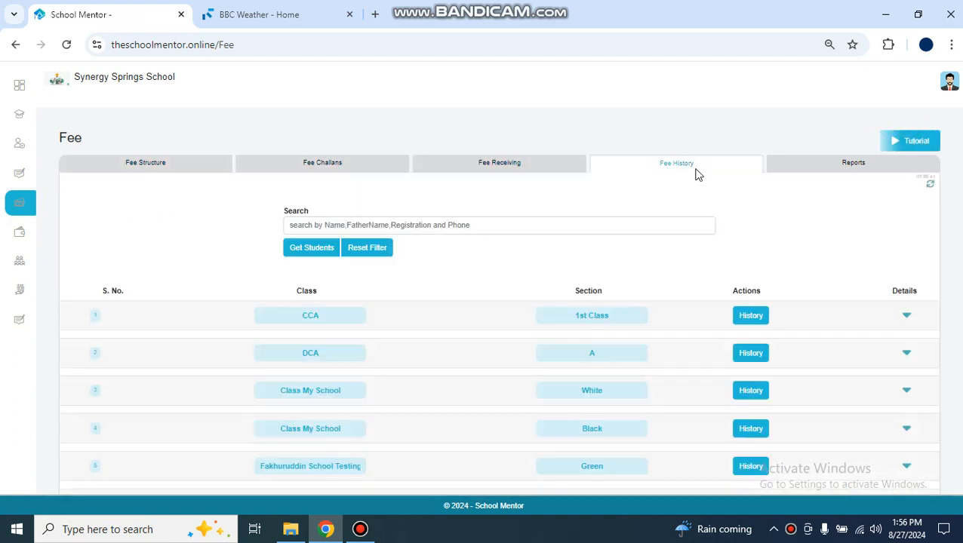
left_click(815, 170)
left_click(185, 175)
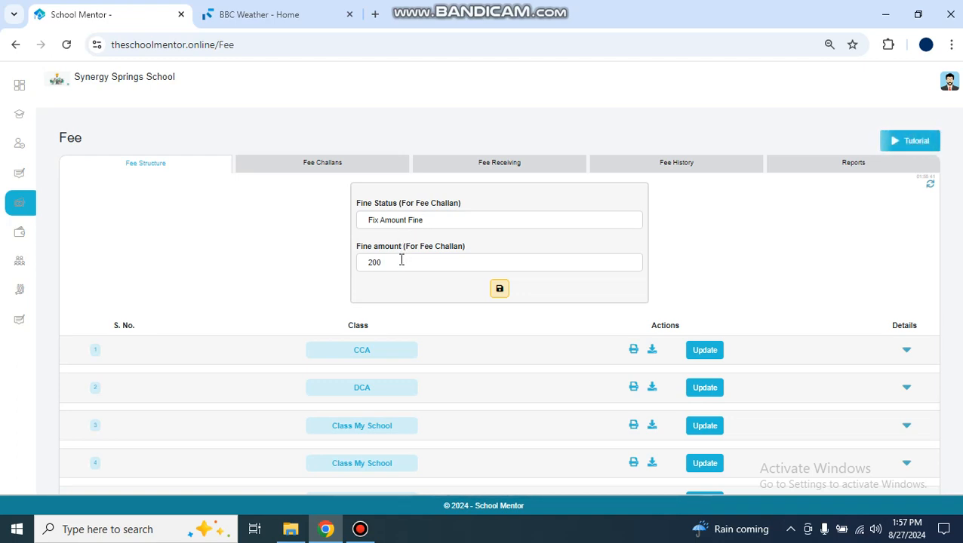
Step: Try the Daily Amount Fine status with a fine amount of 20, and switch the fine status to Disable
left_click(449, 219)
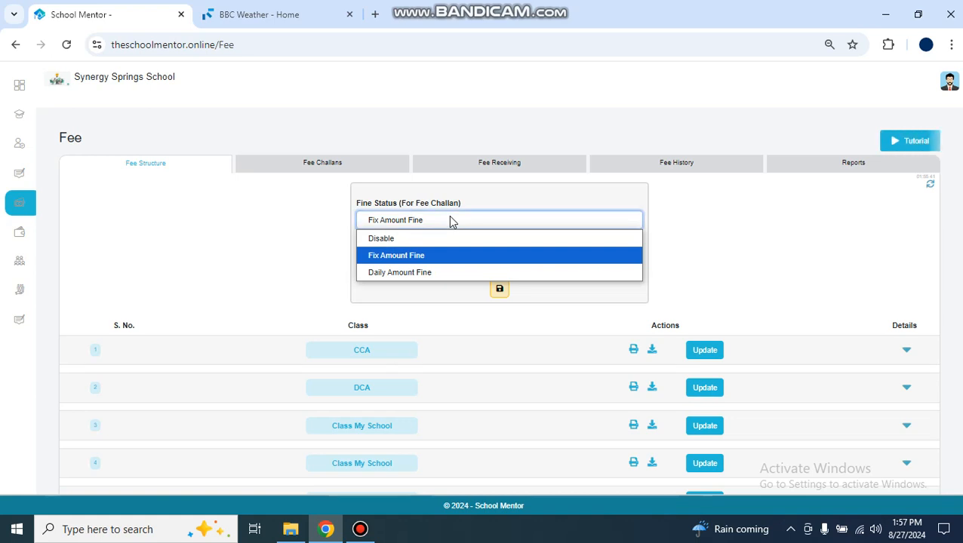
left_click(413, 275)
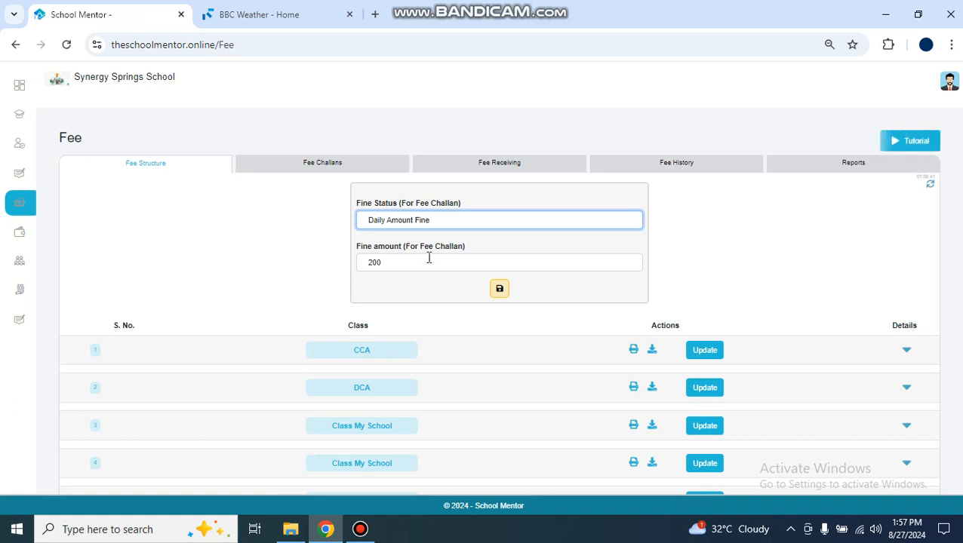
left_click(429, 259)
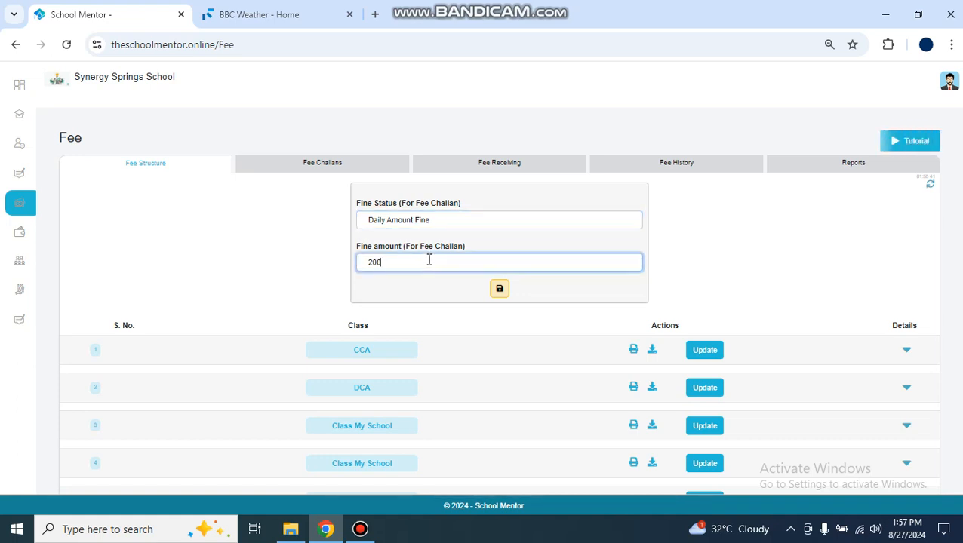
key("BackSpace")
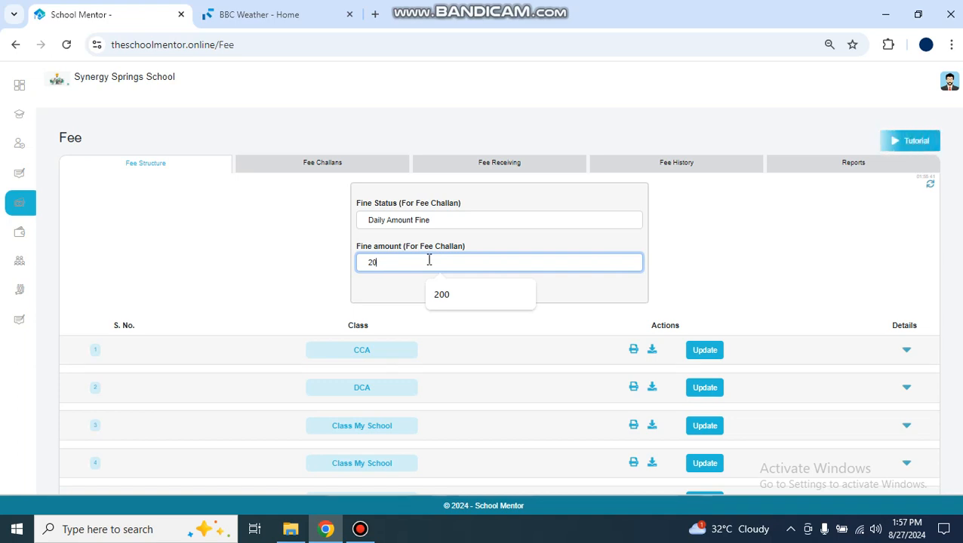
left_click(441, 222)
left_click(419, 237)
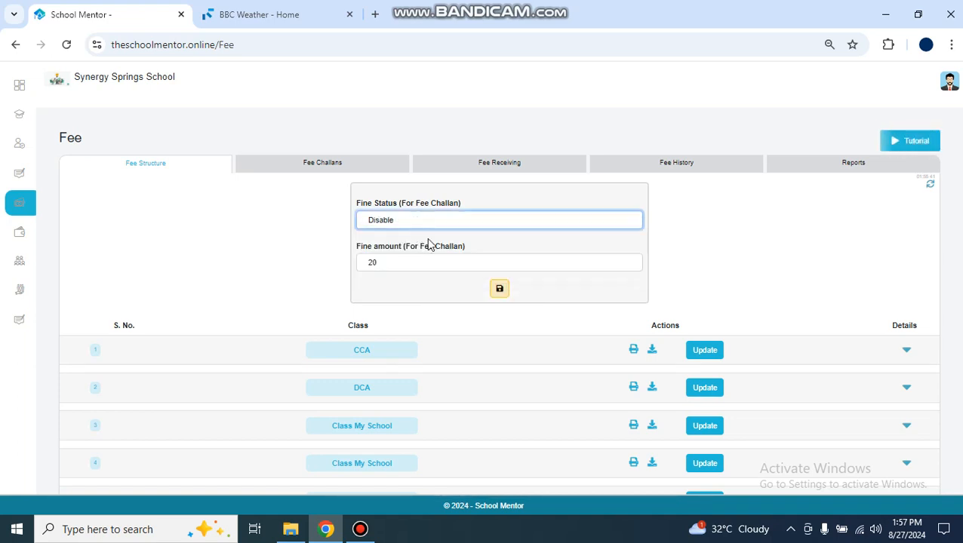
Step: Set the fee challan fine to Fix Amount Fine with a fine amount of 150 and save it
left_click(415, 270)
key("BackSpace")
key("BackSpace")
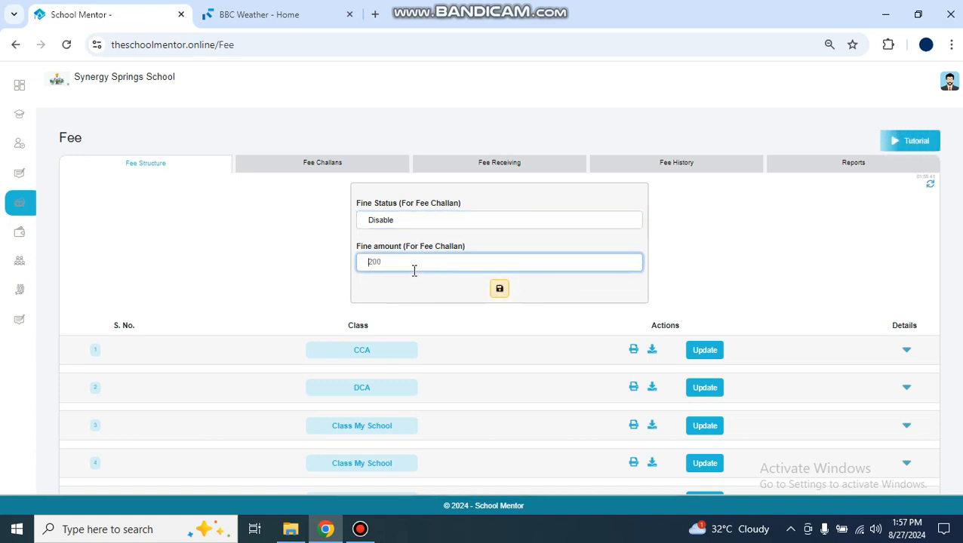
left_click(423, 225)
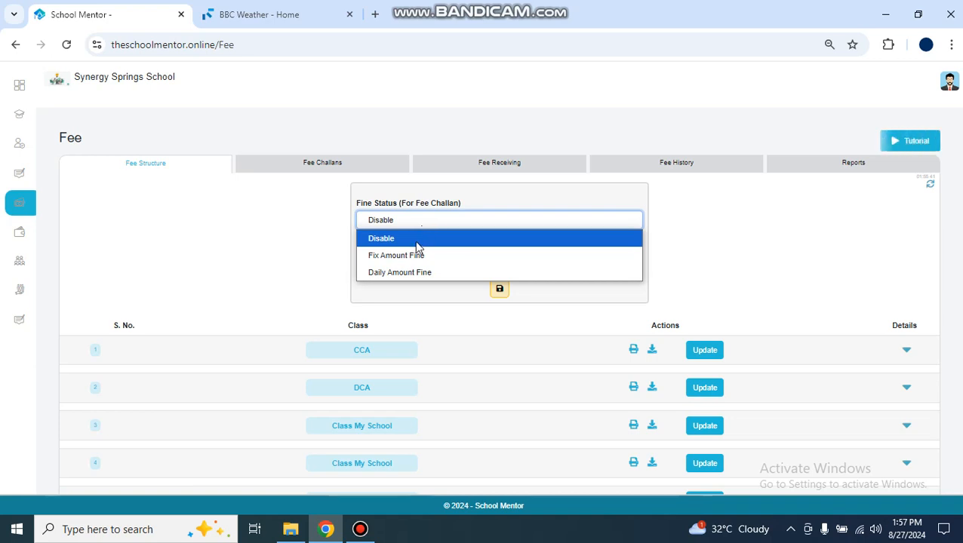
left_click(412, 257)
left_click(411, 261)
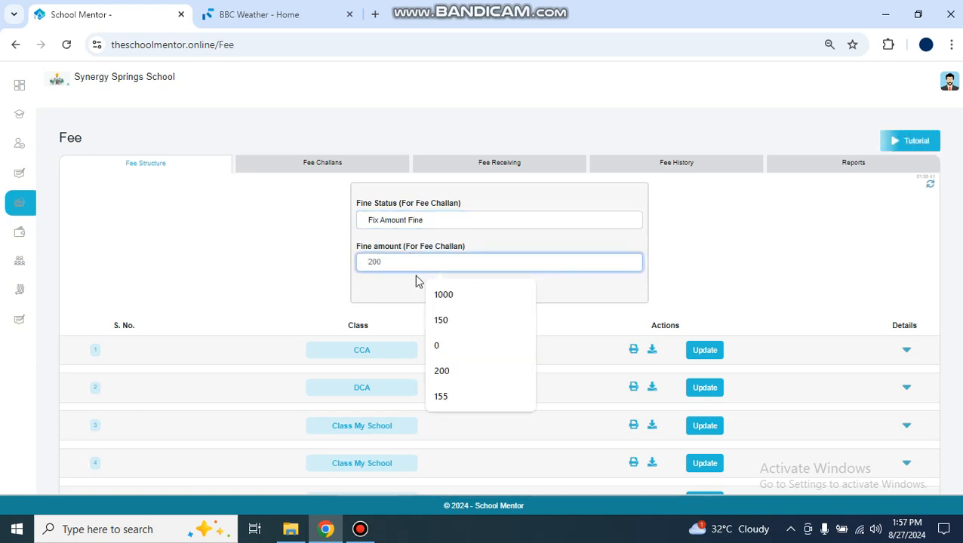
left_click(439, 320)
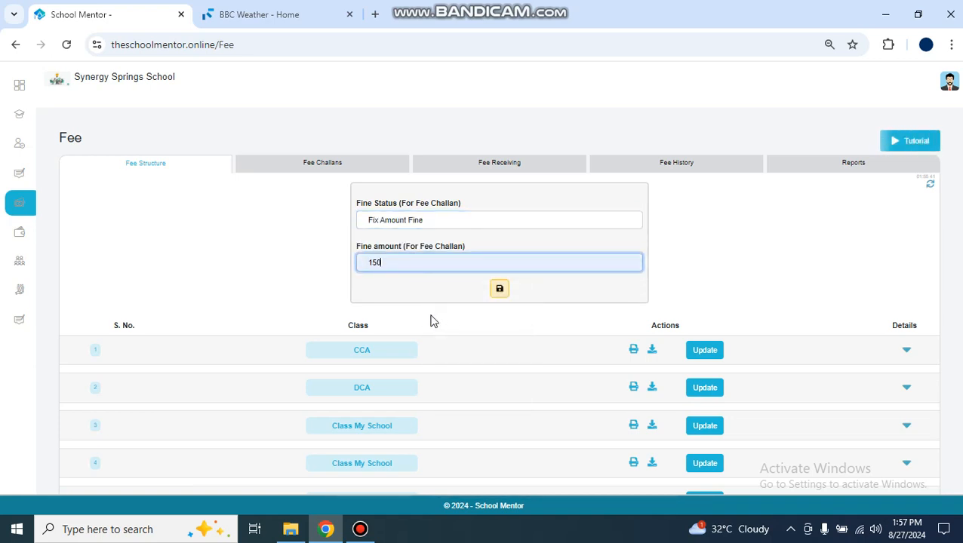
left_click(499, 292)
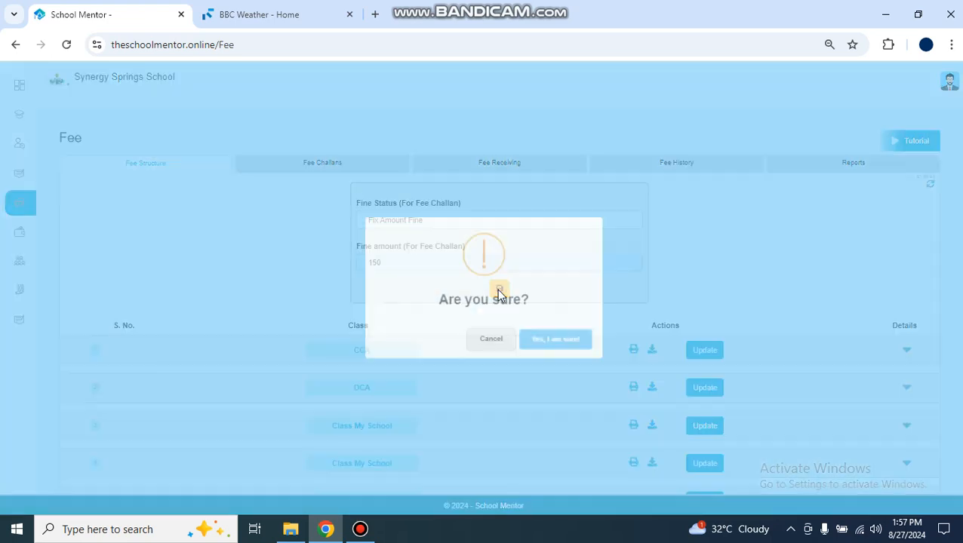
left_click(541, 351)
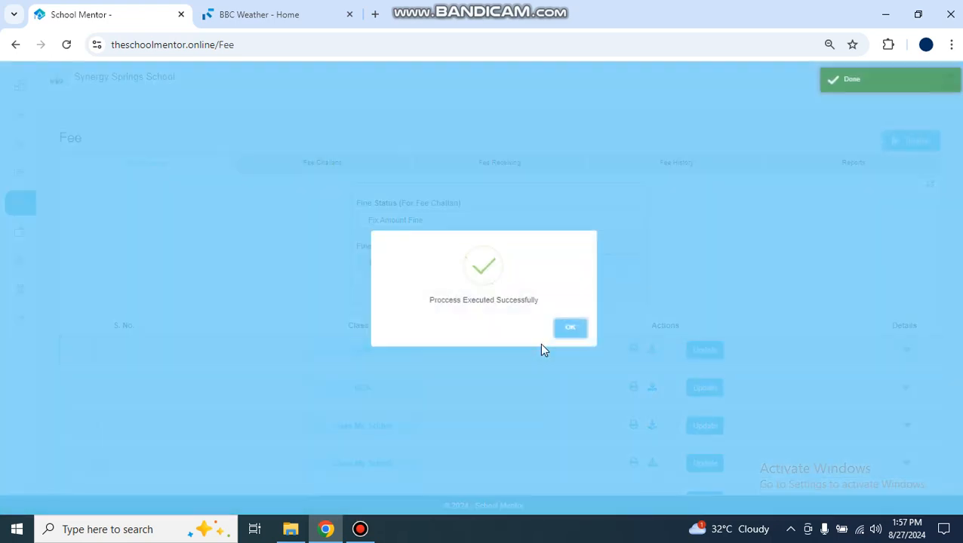
left_click(571, 329)
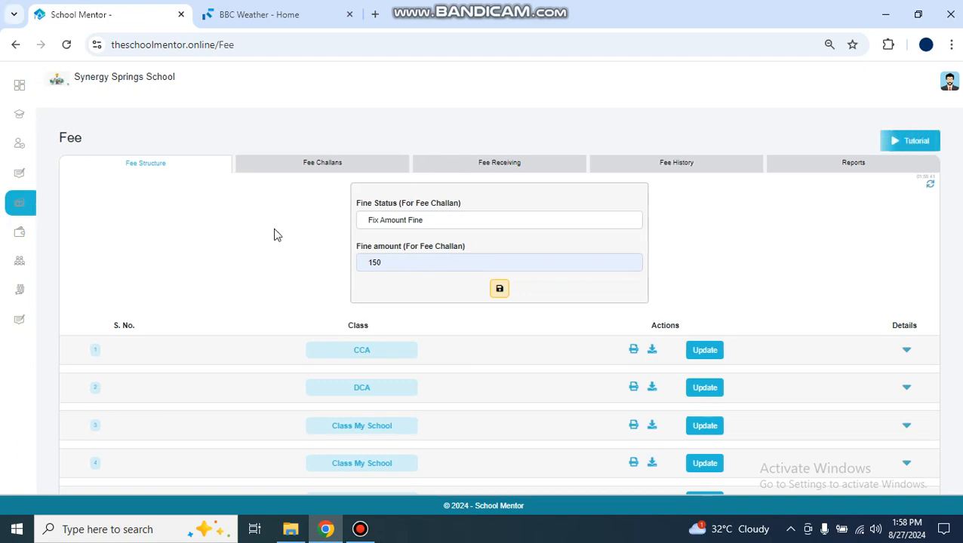
Step: Open the fee structure of the class Testing for updating and save an admission fee of 5000
scroll(674, 415, "down", 3)
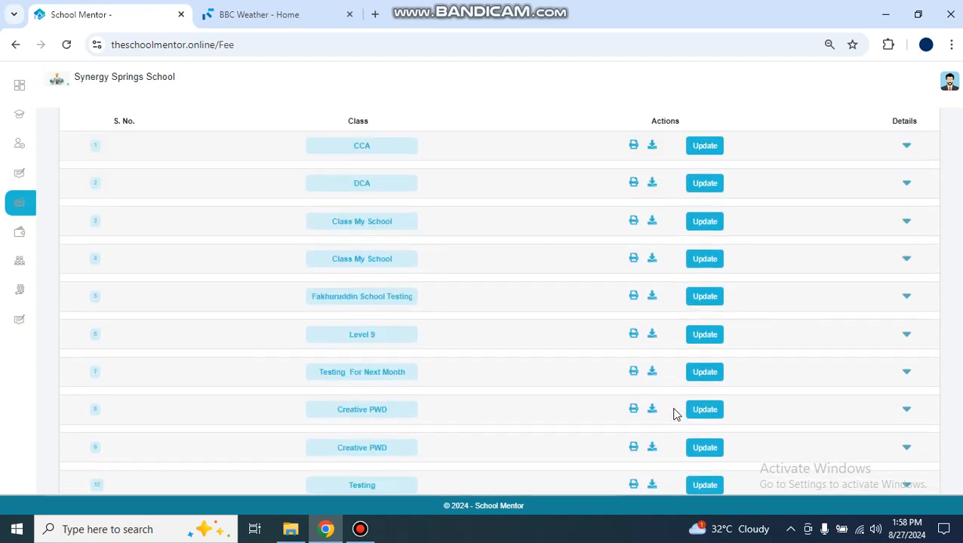
scroll(674, 414, "down", 1)
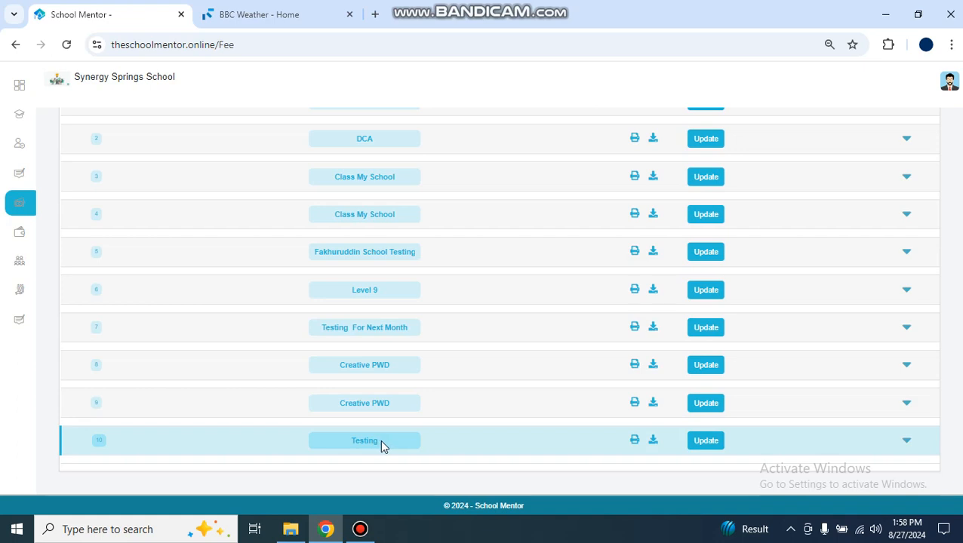
left_click(702, 441)
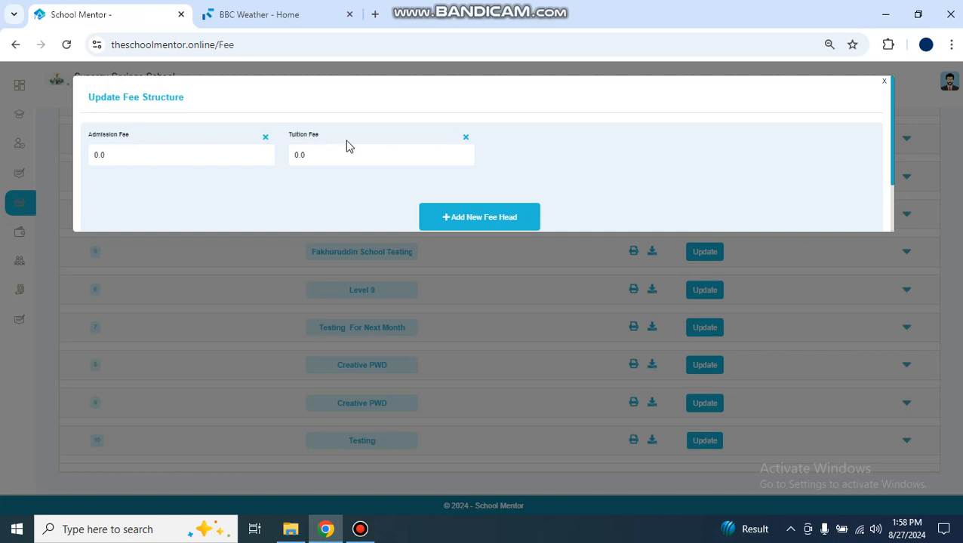
left_click(98, 155)
type("5000")
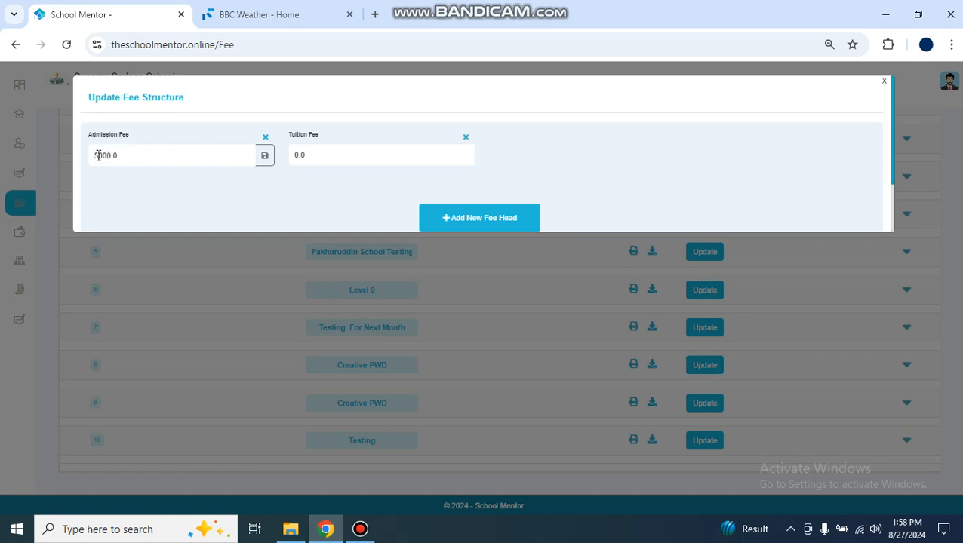
left_click(265, 161)
left_click(537, 342)
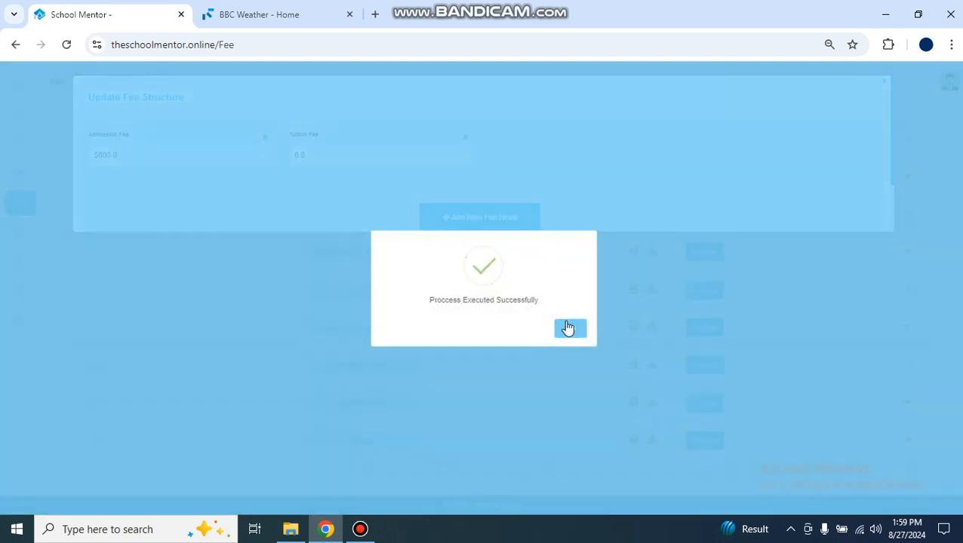
left_click(569, 330)
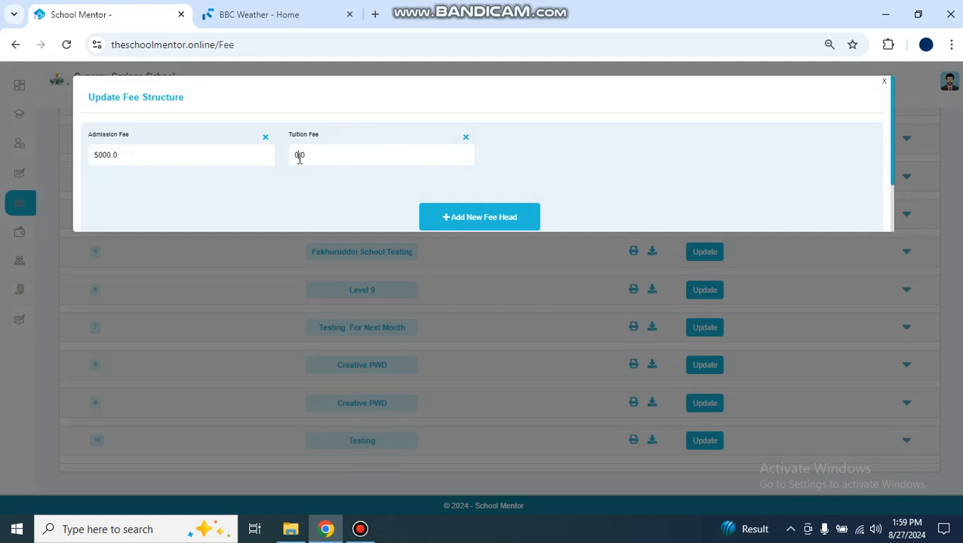
Step: Set the class's tuition fee to 2000 and save it
key("BackSpace")
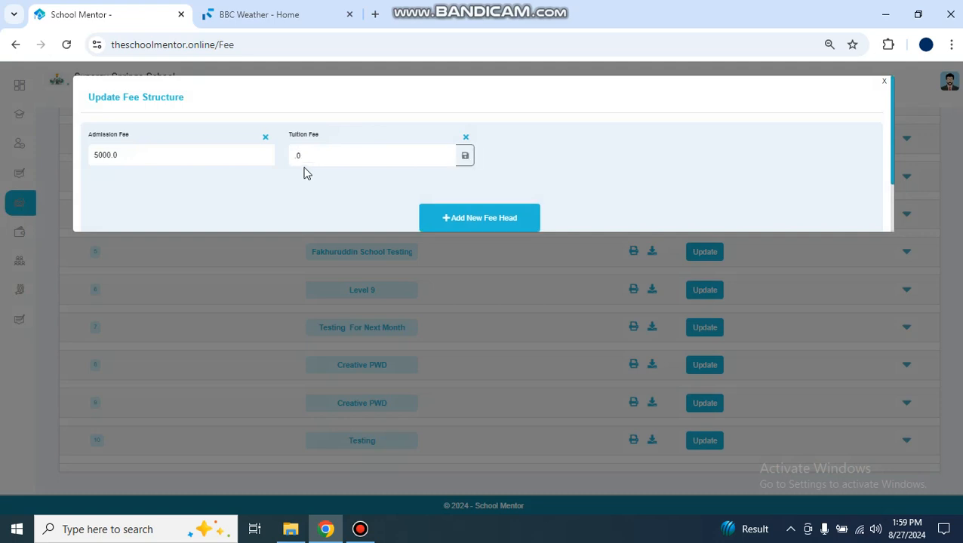
type("2000")
left_click(466, 157)
left_click(547, 346)
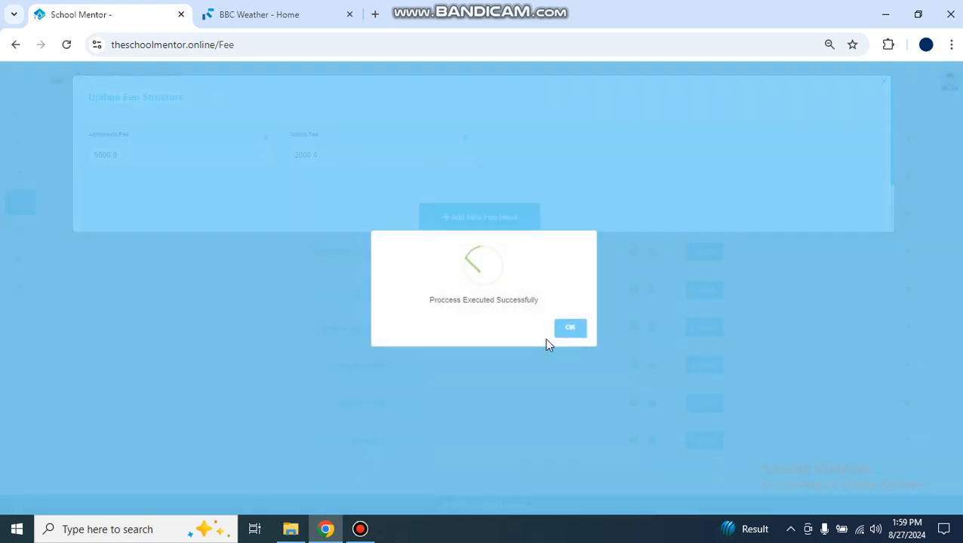
left_click(566, 330)
Step: Add a new fee head labelled "Stationary Charges" to the class's fee structure
left_click(510, 227)
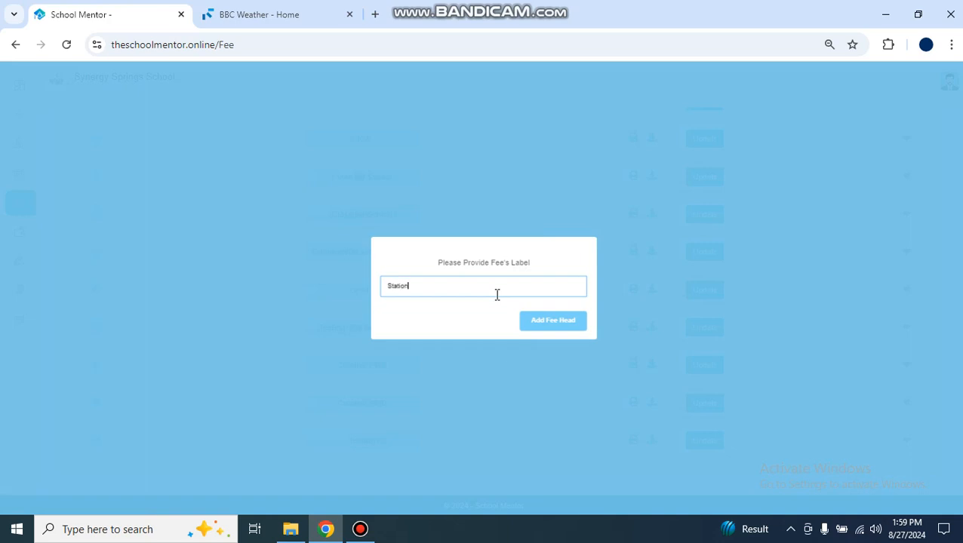
type("Stationary Charges")
left_click(573, 326)
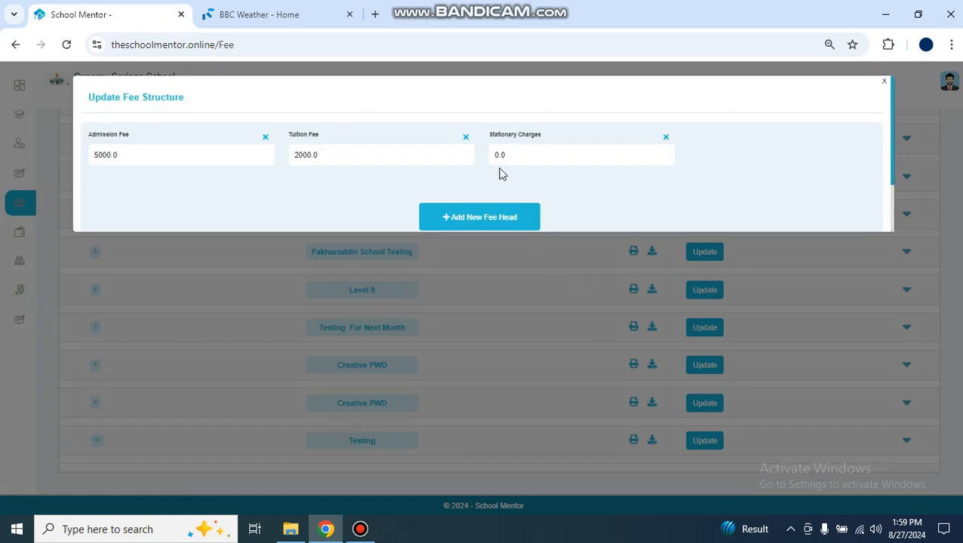
Step: Set the Stationary Charges amount to 1500 and save it
left_click(498, 156)
key("BackSpace")
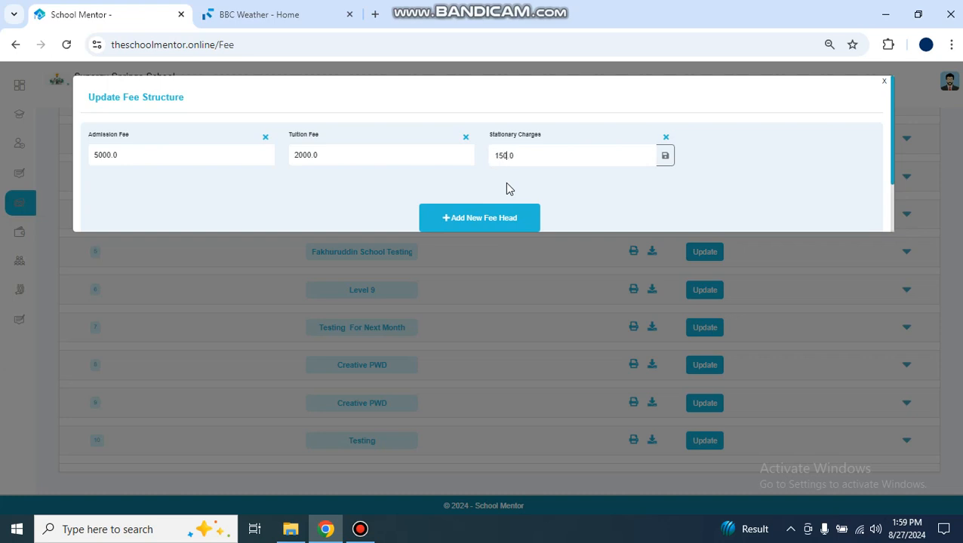
left_click(666, 157)
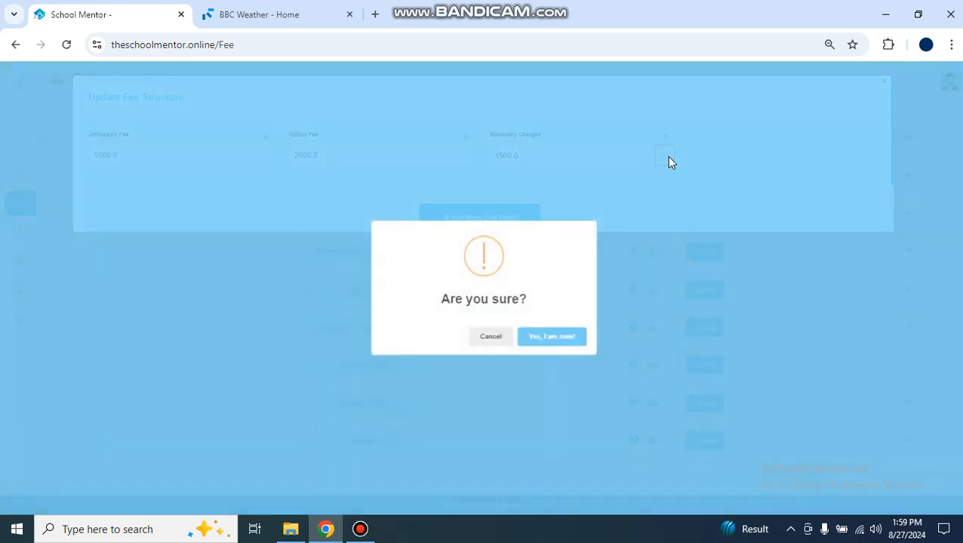
left_click(567, 342)
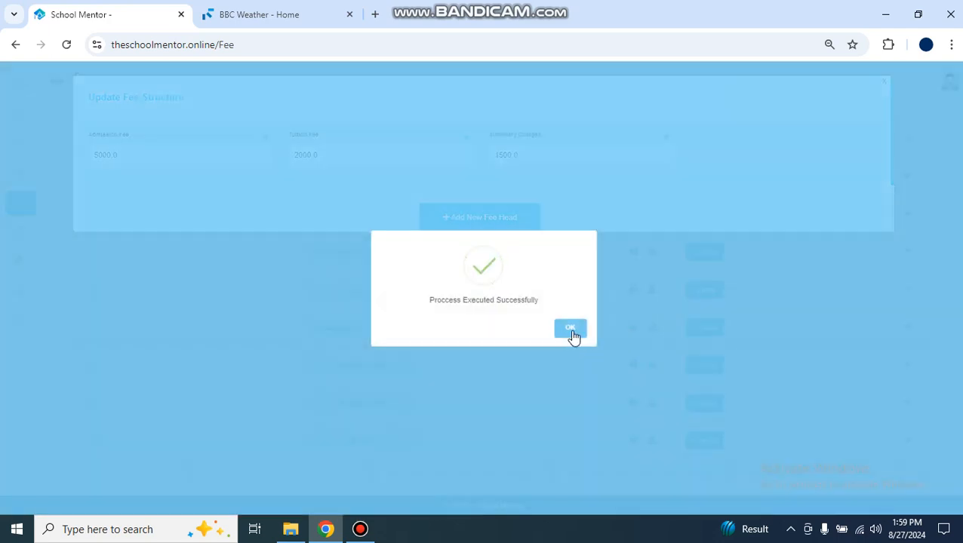
left_click(570, 332)
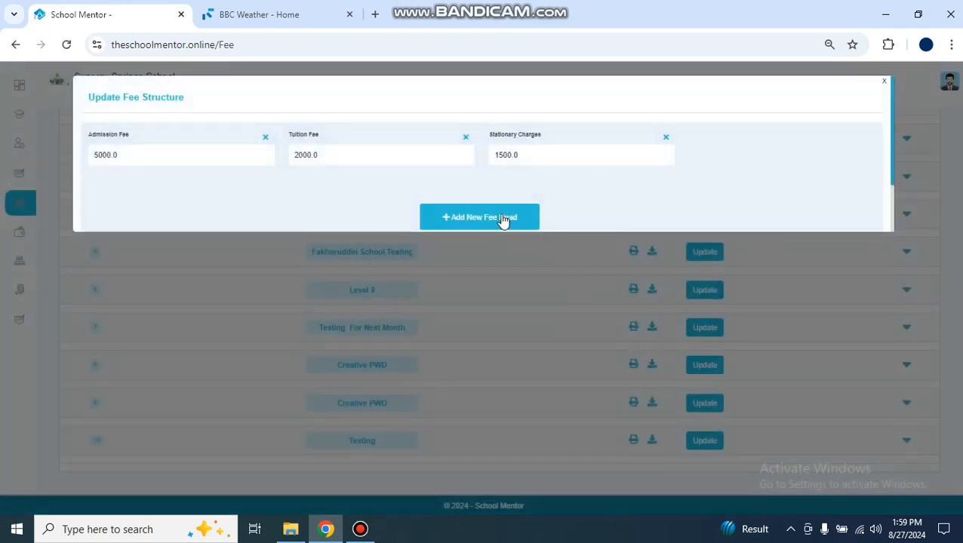
scroll(723, 156, "down", 1)
scroll(723, 159, "up", 1)
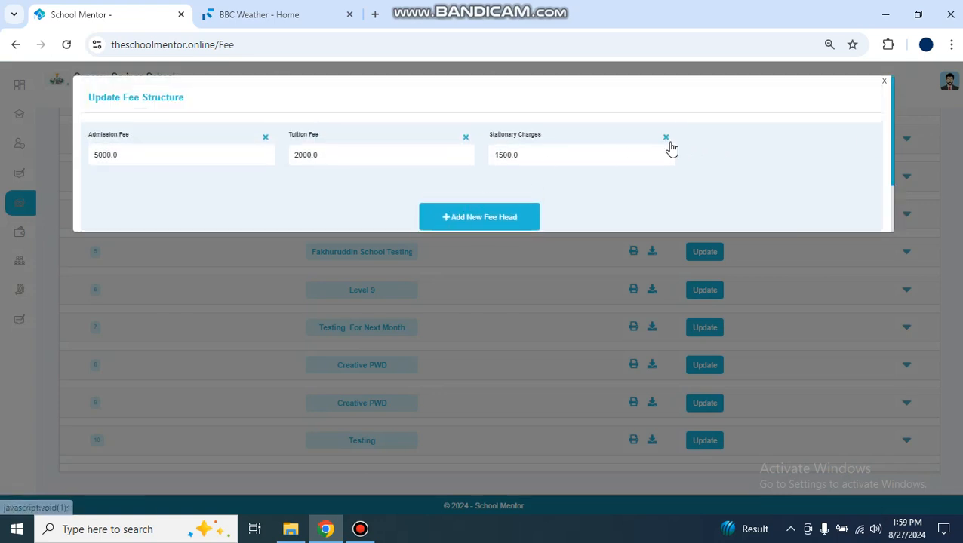
scroll(729, 159, "down", 1)
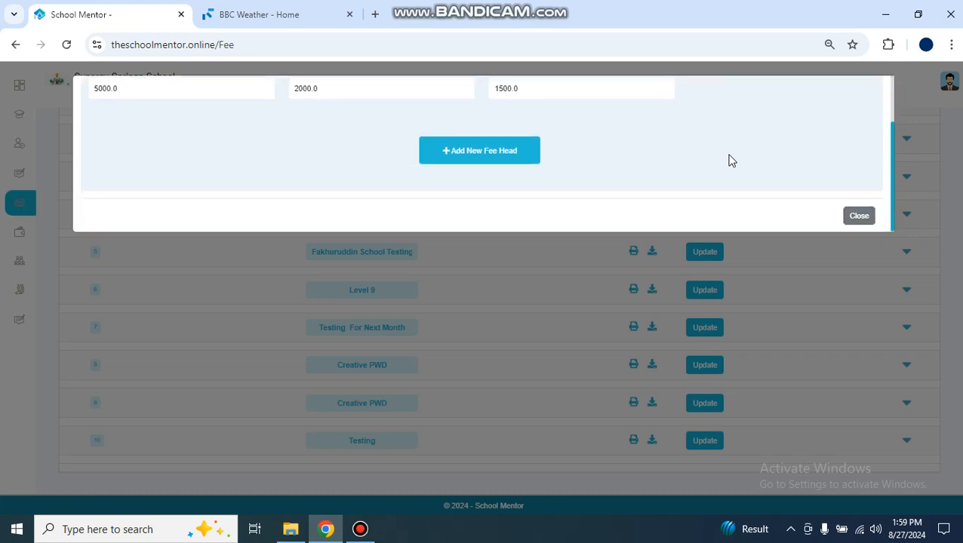
scroll(729, 161, "up", 1)
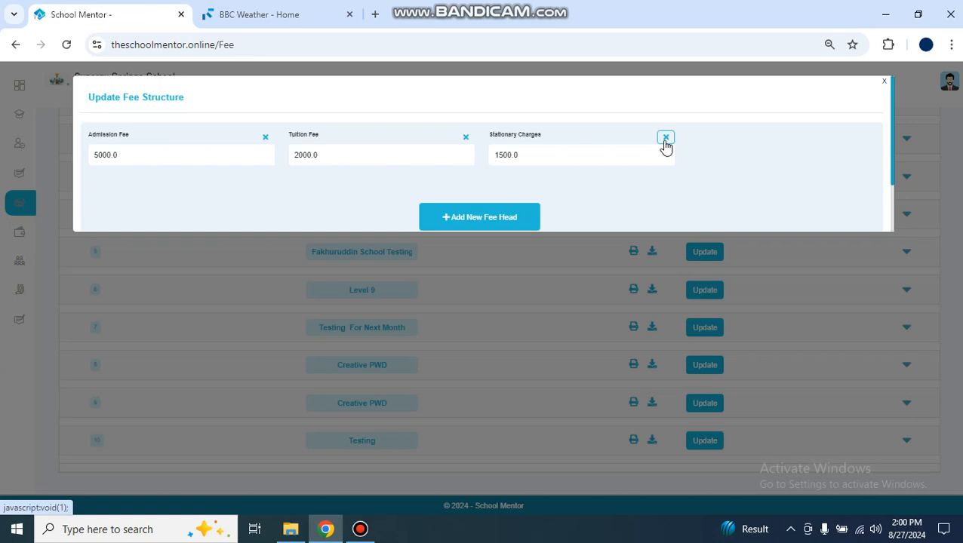
scroll(732, 169, "down", 2)
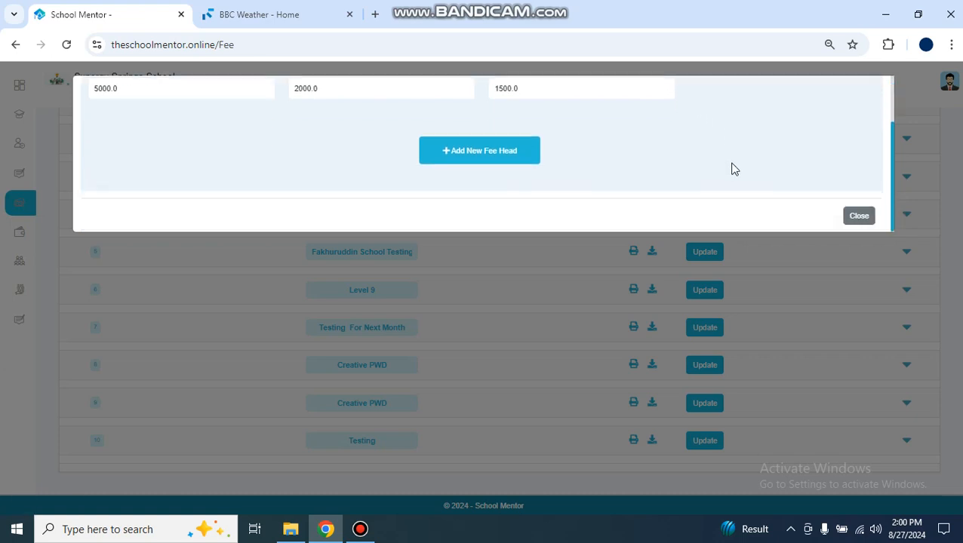
scroll(693, 176, "up", 2)
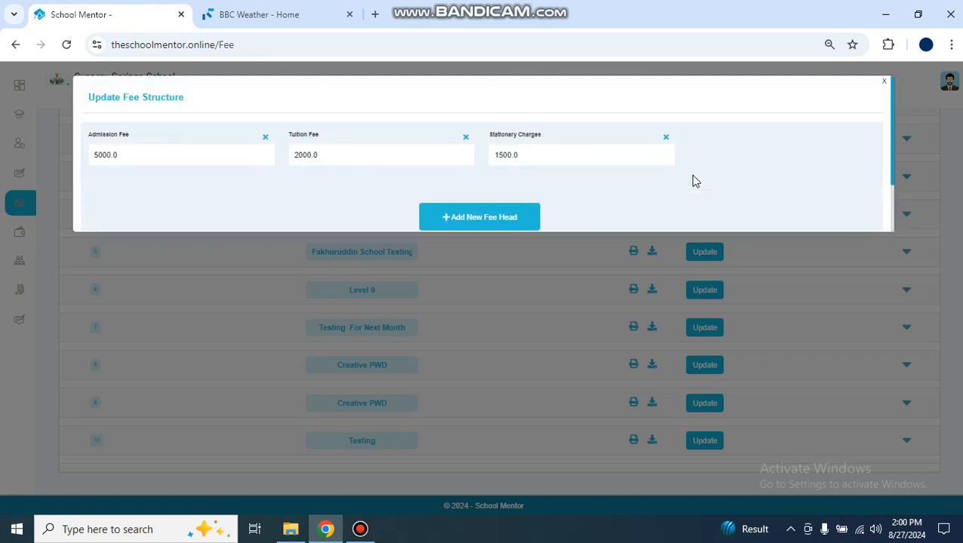
Step: Close the fee structure editor and expand the details of the class Testing to review its fee heads
scroll(693, 176, "down", 2)
left_click(855, 216)
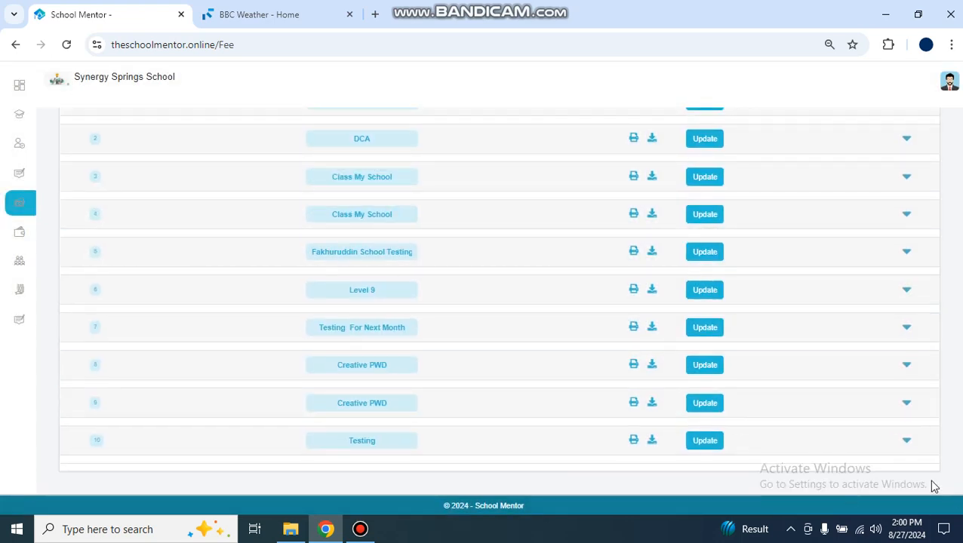
left_click(906, 442)
scroll(908, 446, "down", 1)
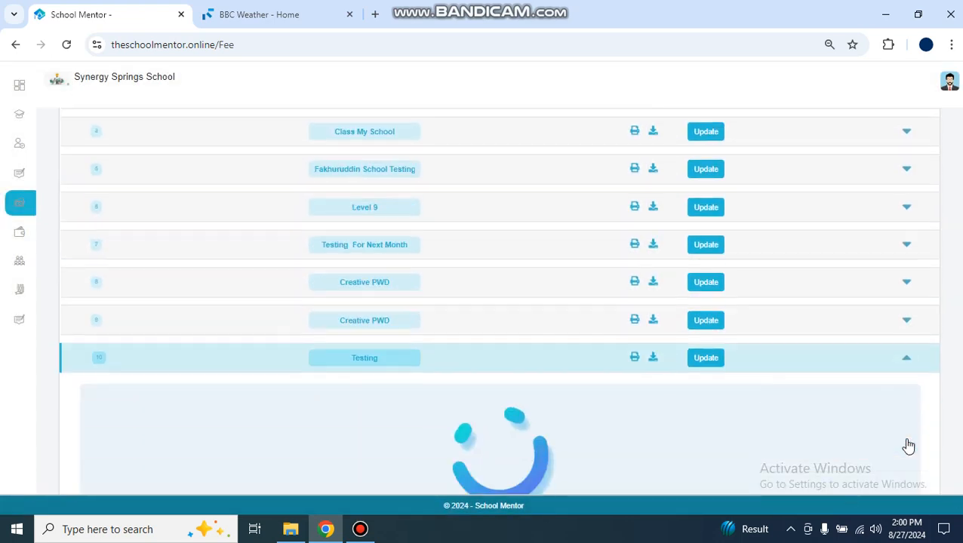
scroll(909, 446, "down", 1)
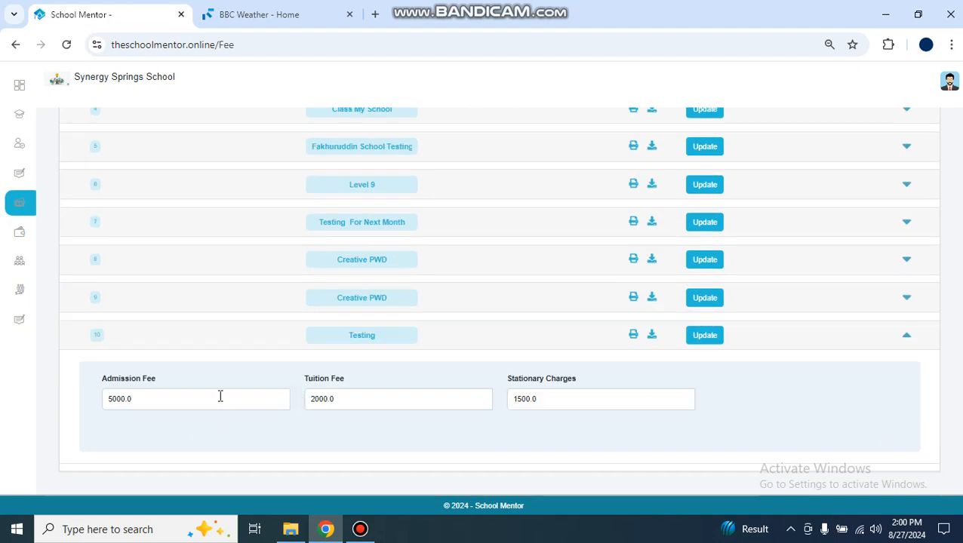
Step: Reopen the fee structure of the class Testing, change the Stationary Charges to 1600, save it and close the editor
left_click(704, 342)
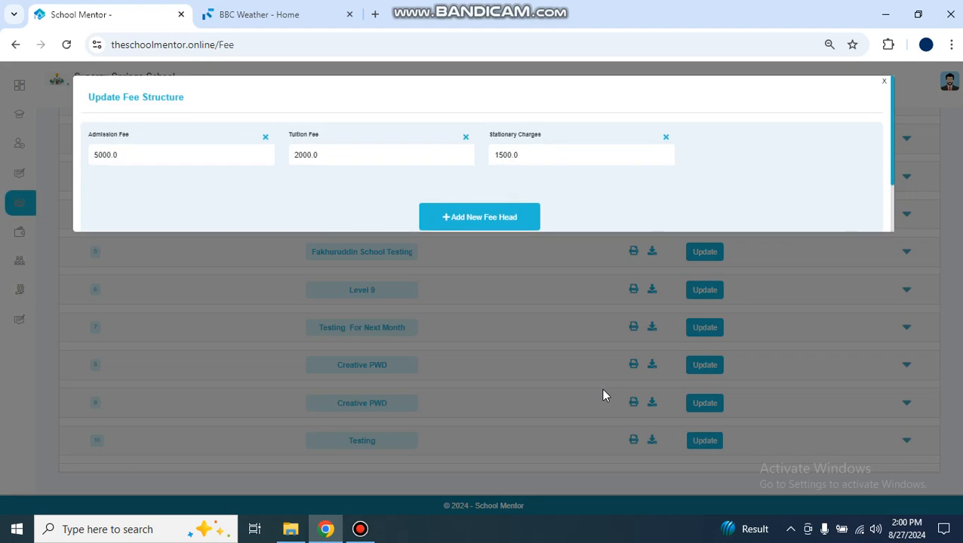
left_click(524, 156)
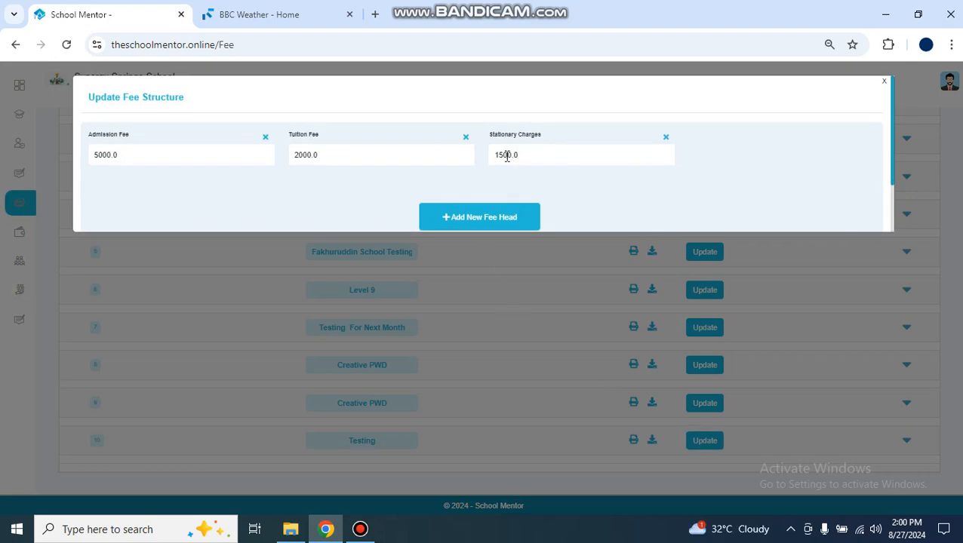
key("BackSpace")
key("BackSpace")
type(".0")
left_click(505, 156)
key("BackSpace")
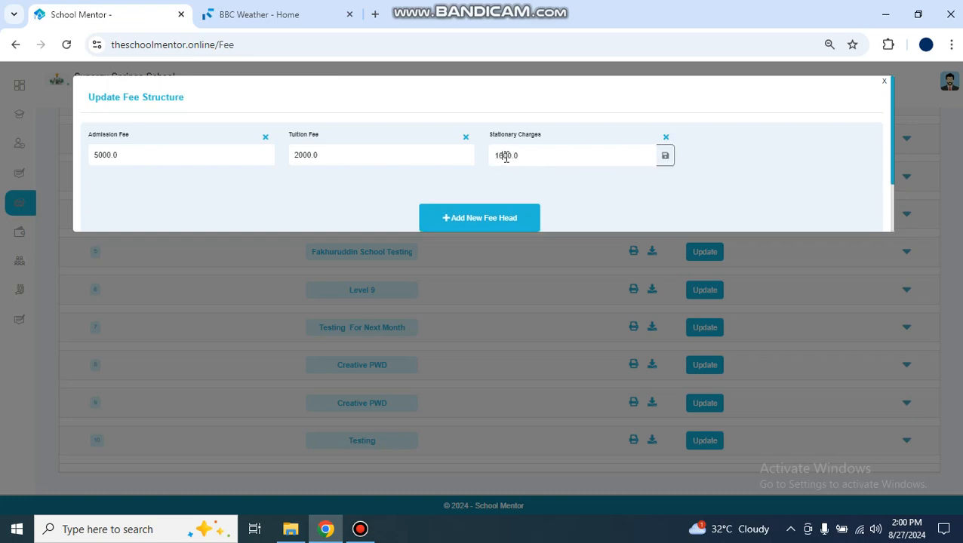
type("6")
left_click(665, 156)
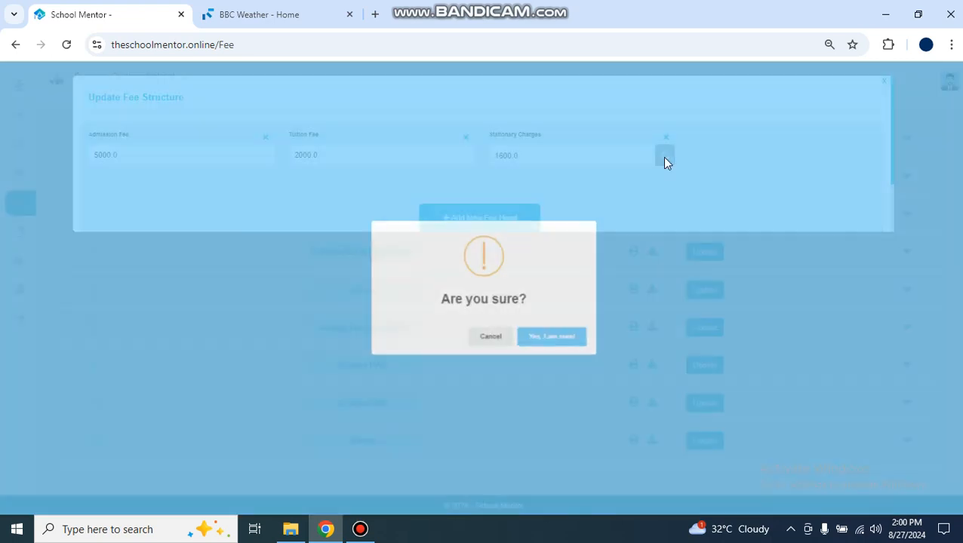
left_click(553, 339)
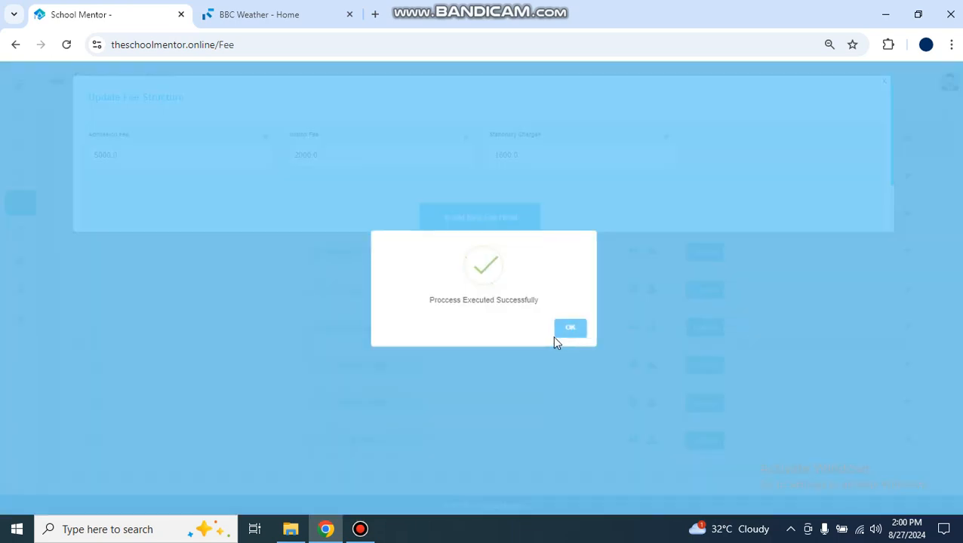
left_click(569, 330)
scroll(727, 124, "down", 2)
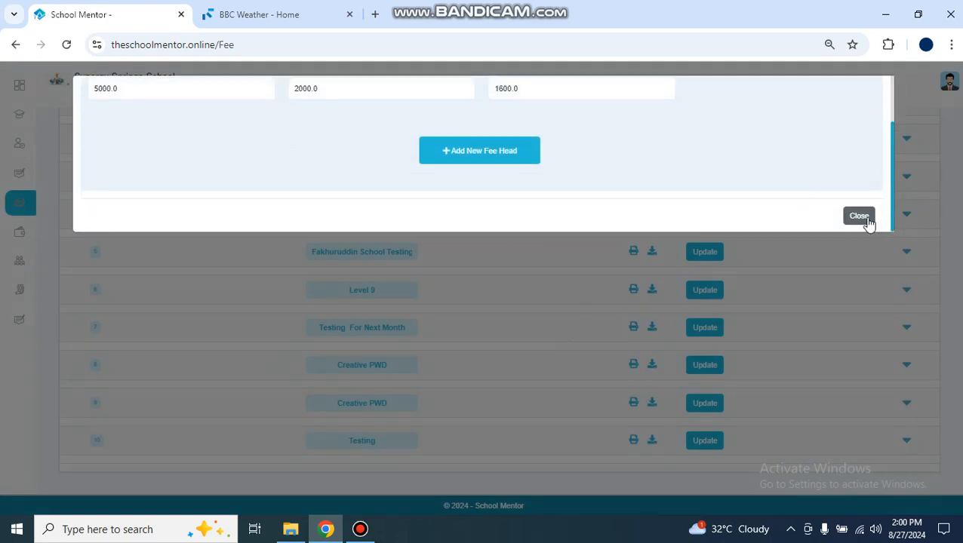
left_click(868, 220)
scroll(689, 260, "up", 3)
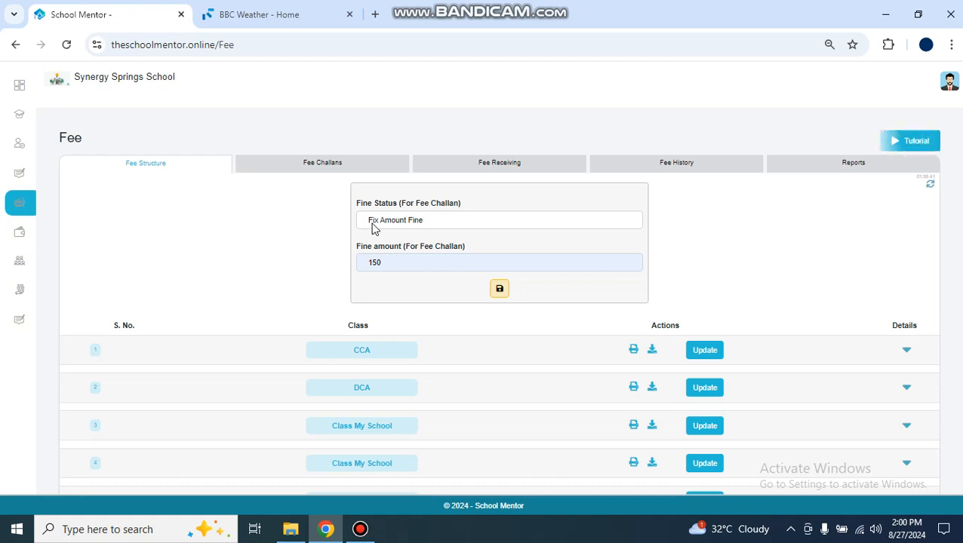
scroll(373, 228, "down", 3)
scroll(493, 422, "up", 3)
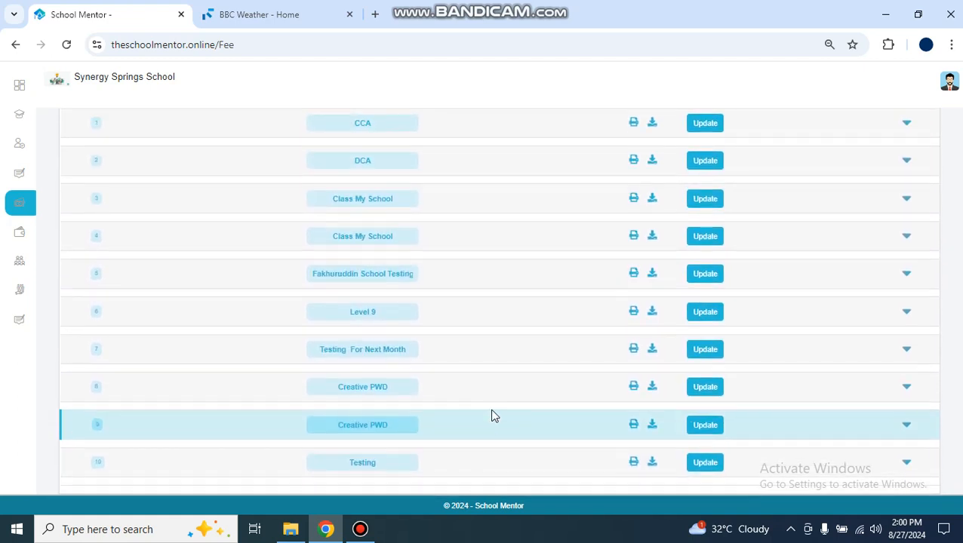
scroll(494, 414, "down", 2)
scroll(491, 413, "down", 1)
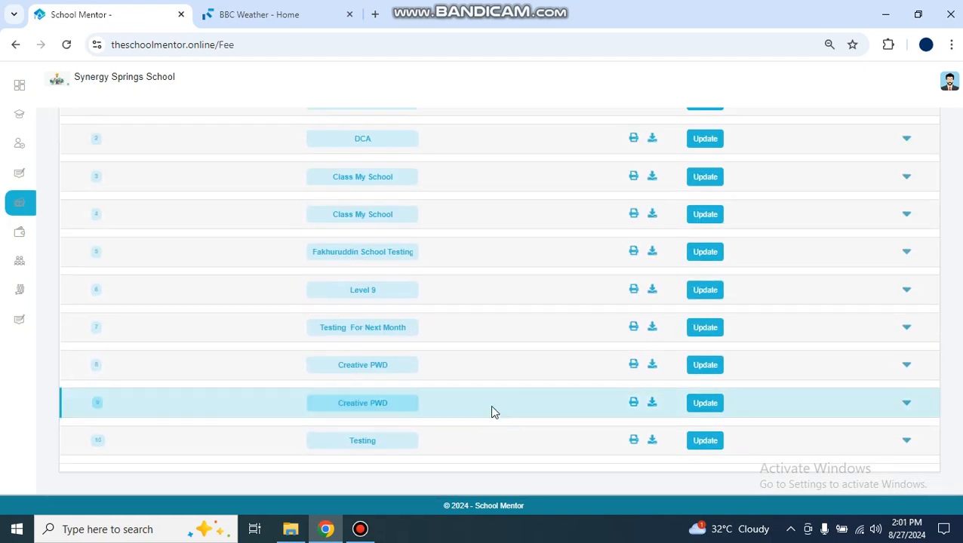
scroll(491, 413, "up", 2)
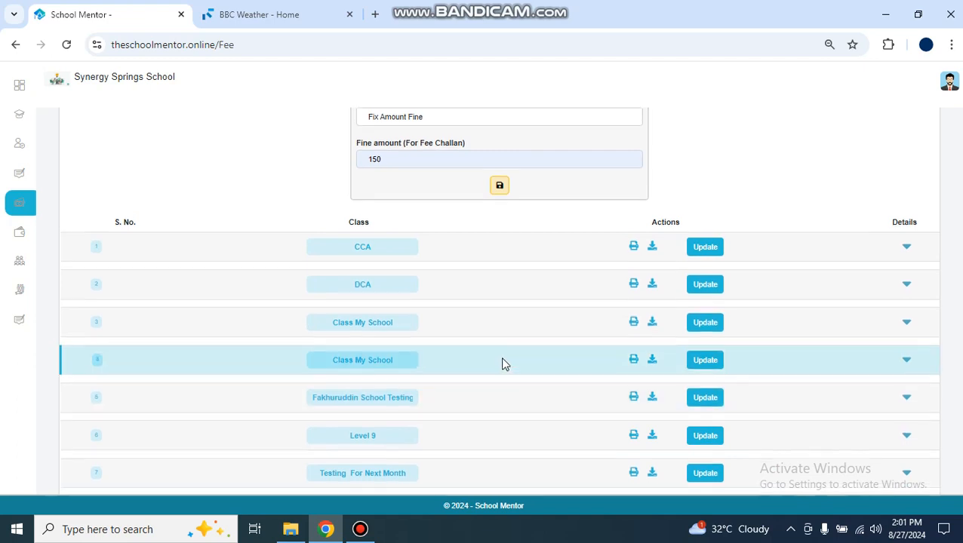
scroll(498, 354, "up", 2)
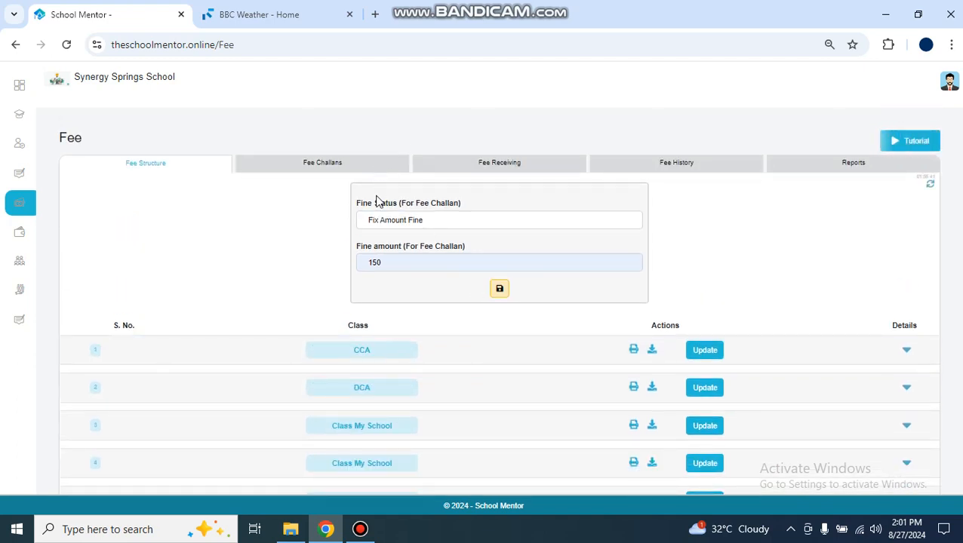
left_click(361, 530)
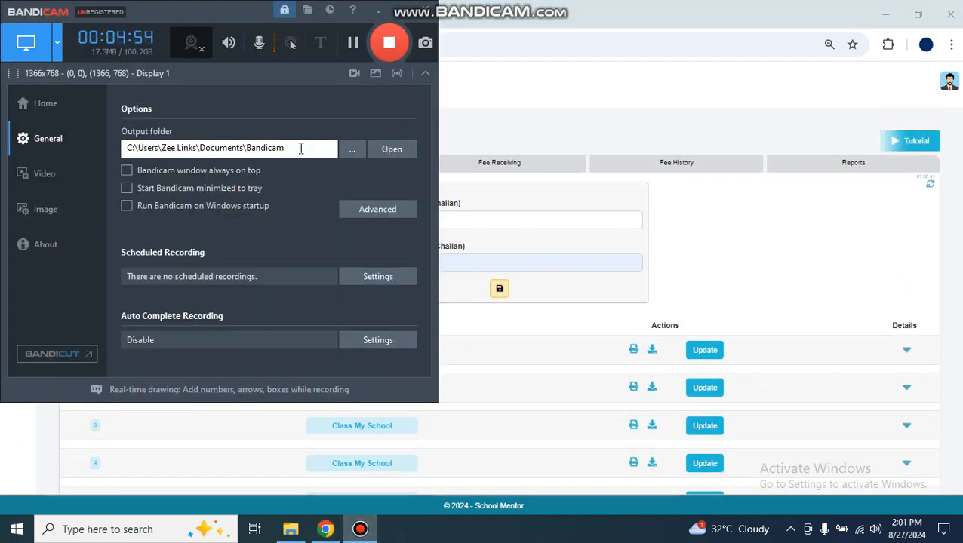